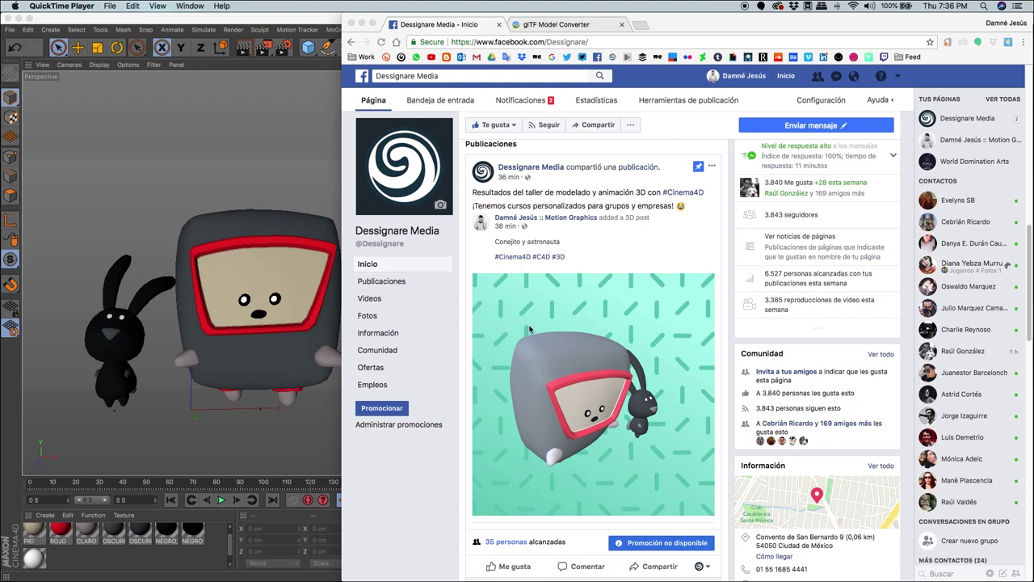
Spin the astronaut and bunny 3D post in Facebook around to see their backs.
left_click(577, 386)
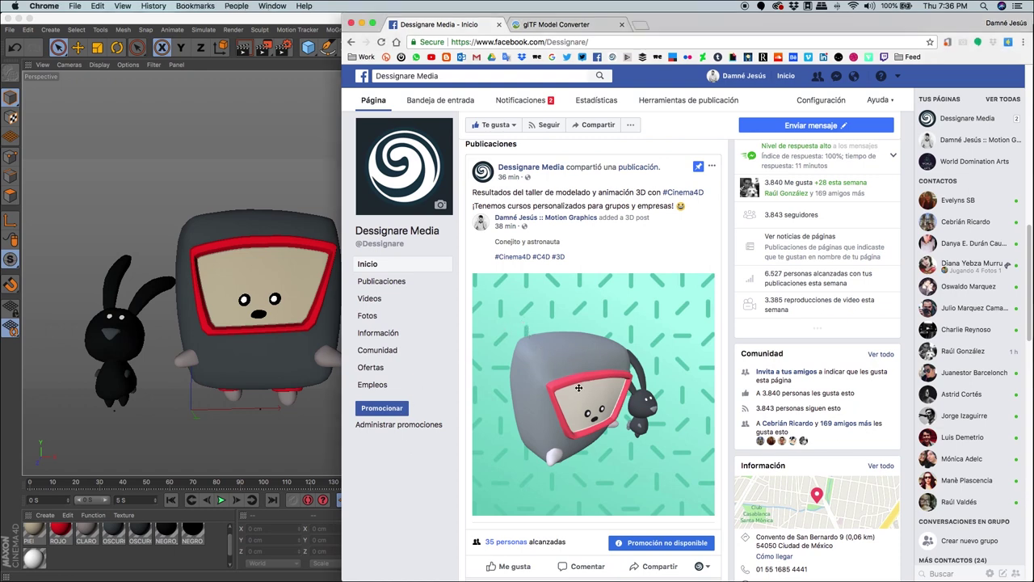
mouse_move(584, 391)
left_mouse_down()
mouse_move(603, 396)
mouse_move(580, 408)
mouse_move(607, 369)
mouse_move(584, 405)
mouse_move(613, 397)
left_mouse_up()
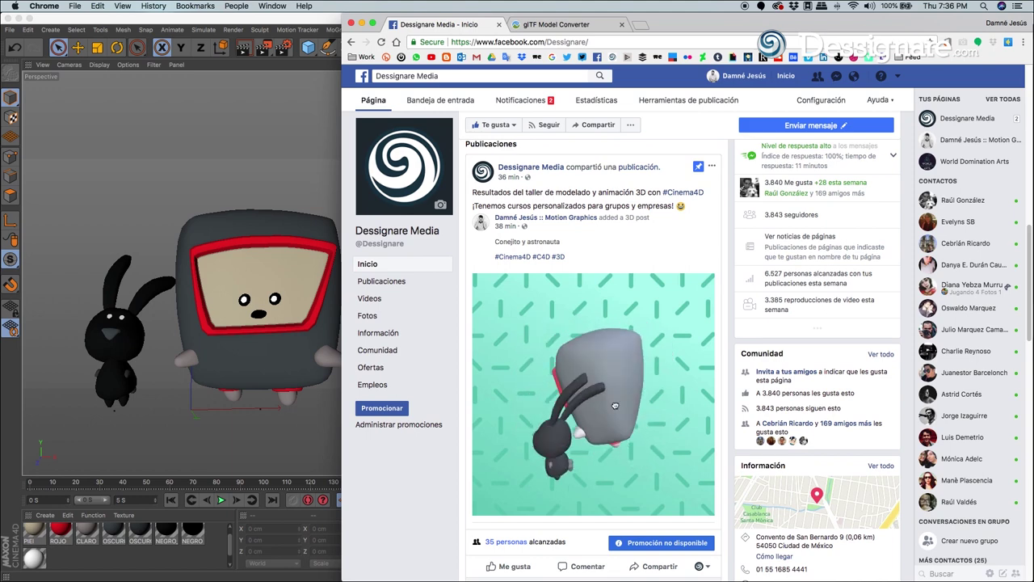
left_click(183, 207)
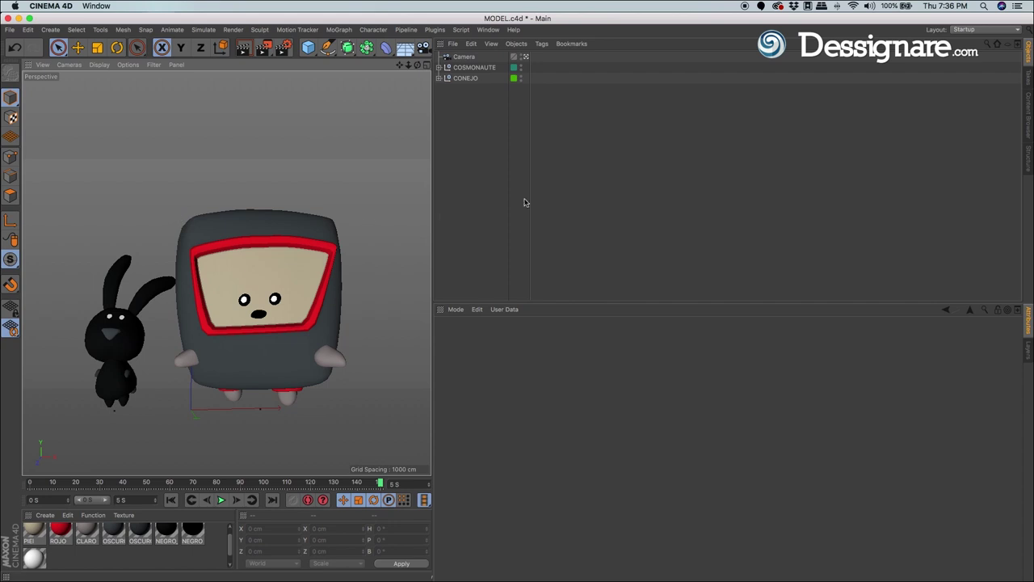
Select the COSMONAUTE and CONEJO objects and export the scene as Wavefront OBJ.
left_click(466, 68)
left_click(462, 79)
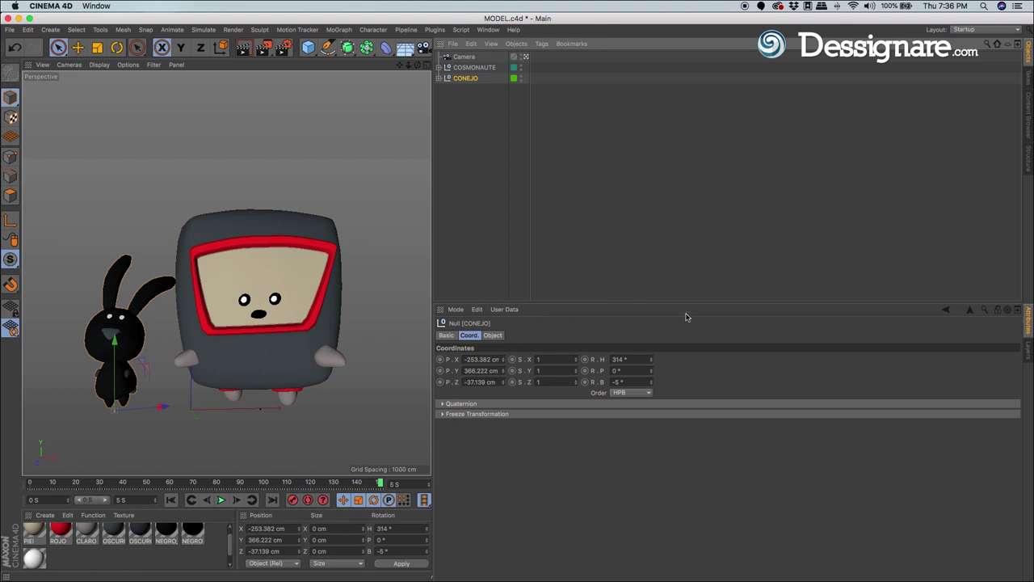
left_click(10, 29)
mouse_move(27, 234)
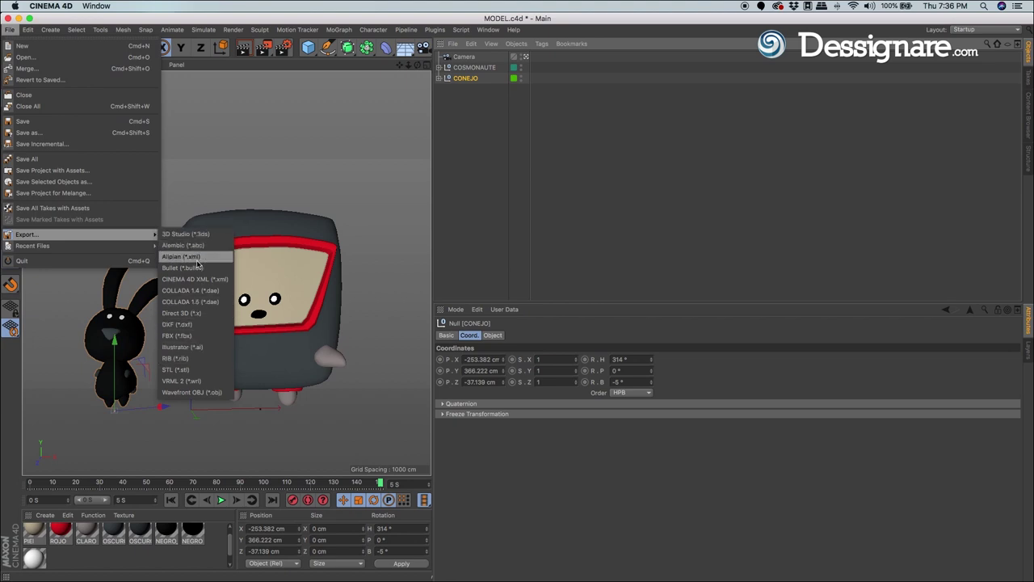
left_click(215, 393)
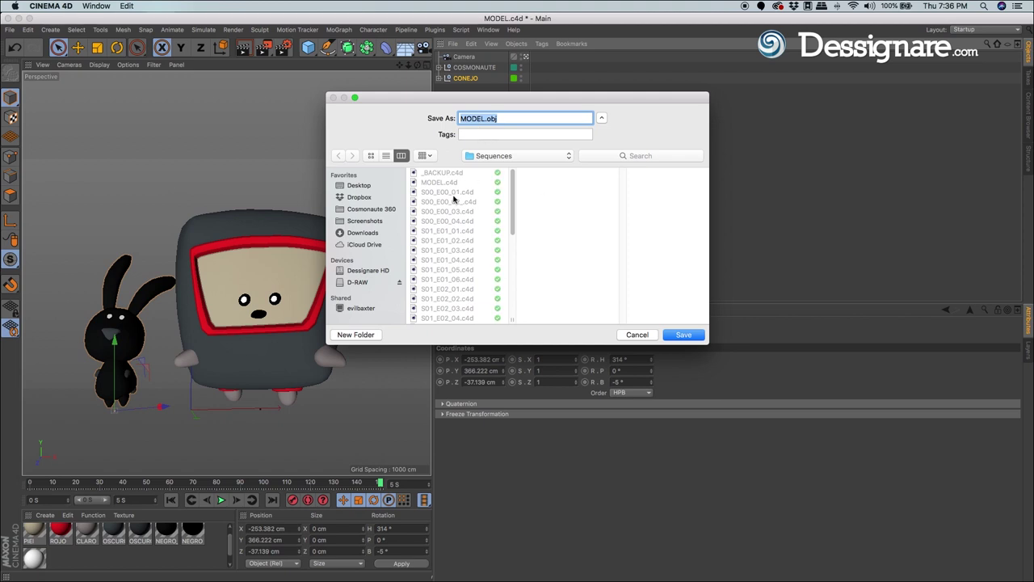
Save MODEL.obj to the Desktop with Flip Z Axis turned off in the OBJ export options.
left_click(360, 186)
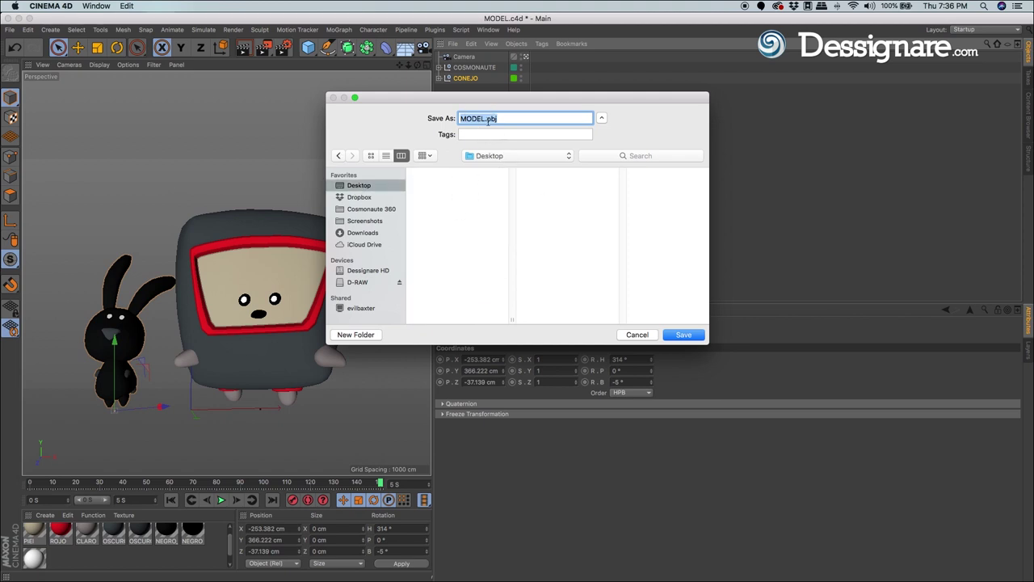
left_click(683, 336)
left_click_drag(722, 209, 628, 187)
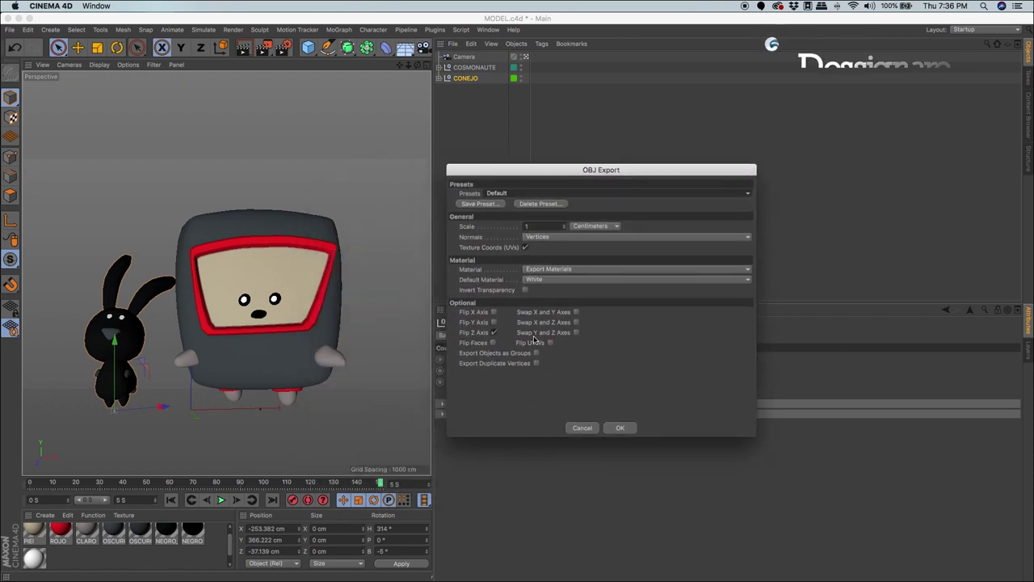
left_click(494, 333)
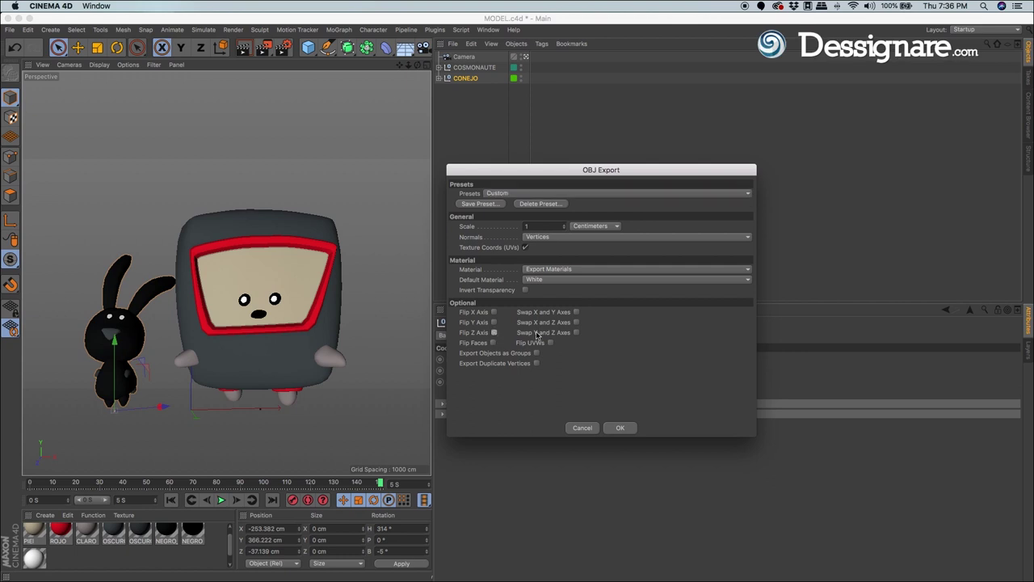
left_click(620, 428)
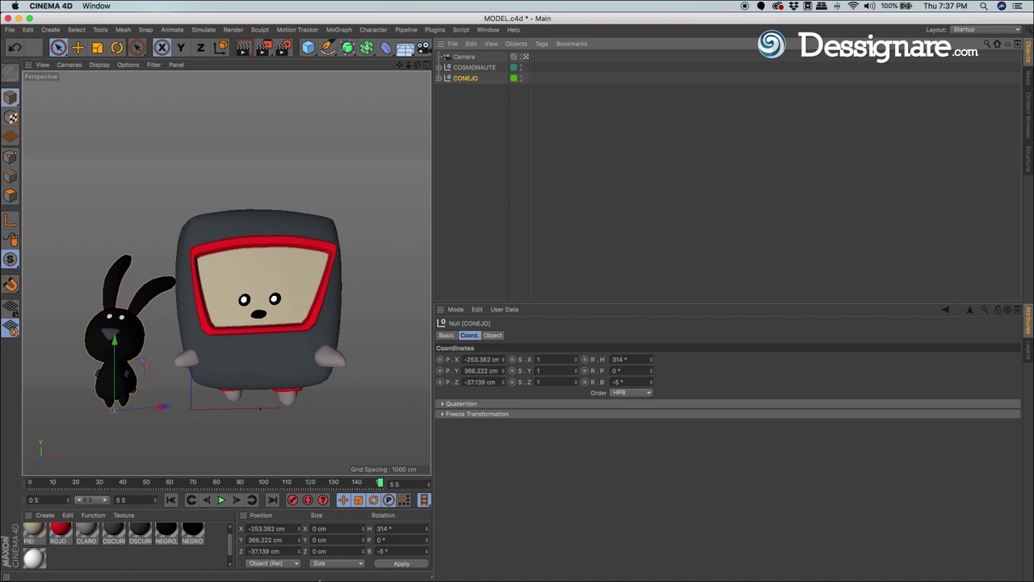
mouse_move(319, 579)
left_click(212, 567)
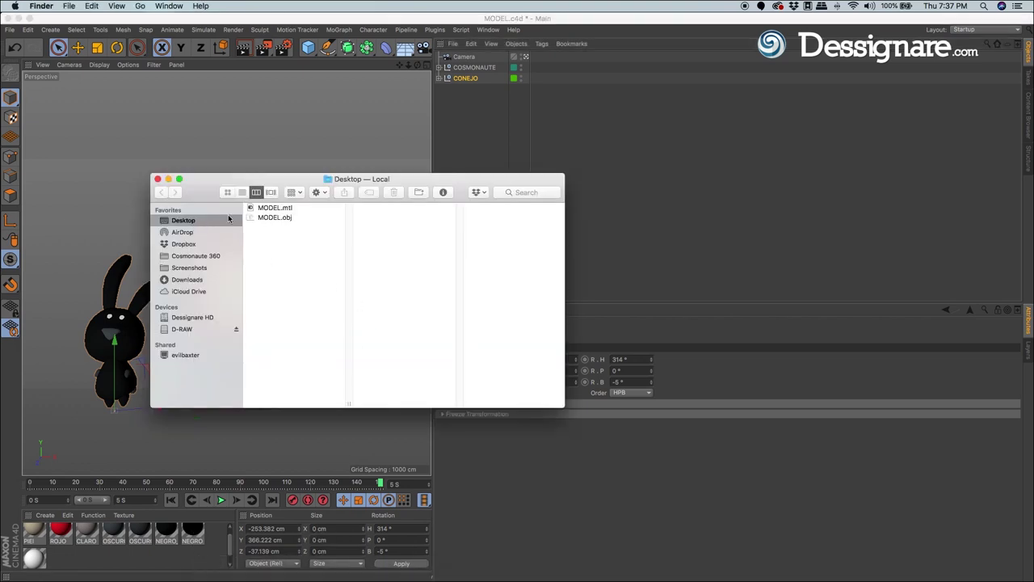
Compress MODEL.mtl and MODEL.obj on the Desktop into Archive.zip.
left_click_drag(282, 185, 422, 187)
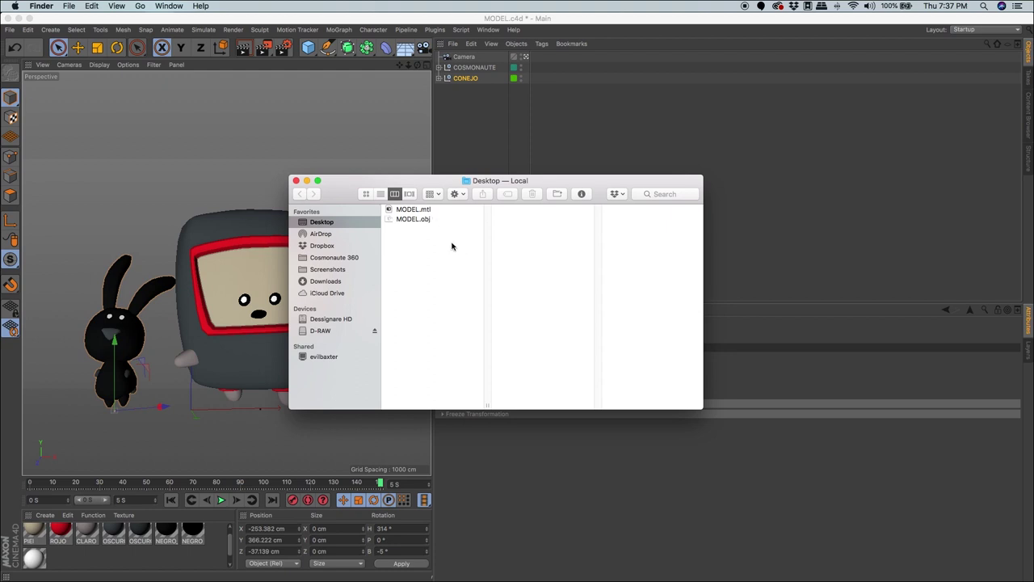
left_click_drag(459, 254, 419, 210)
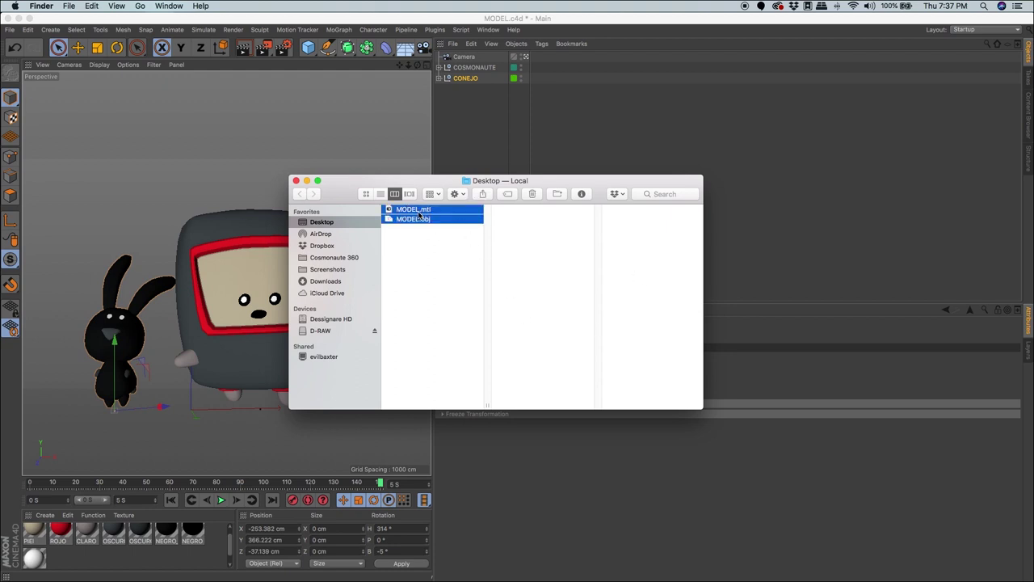
right_click(414, 211)
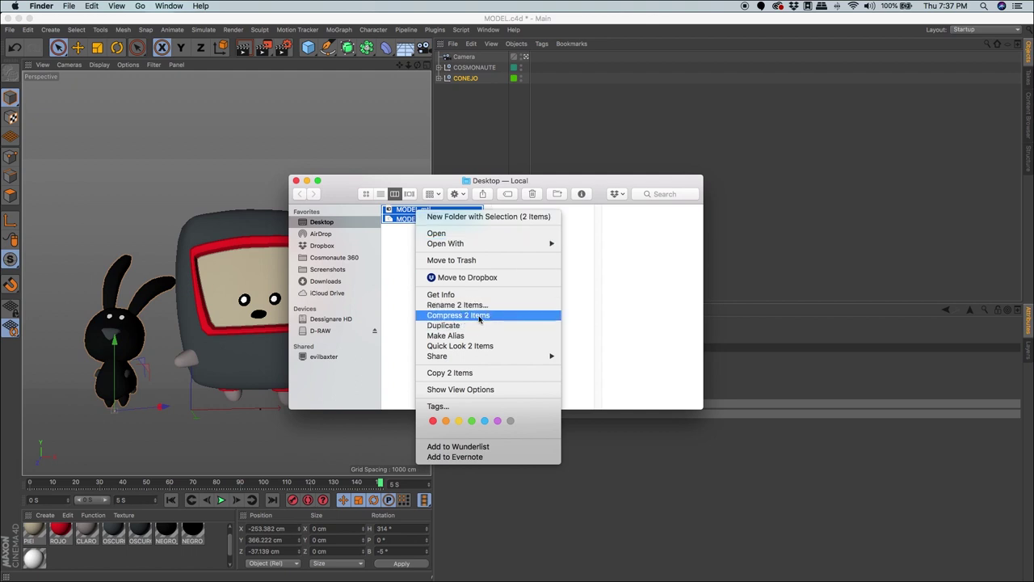
left_click(479, 317)
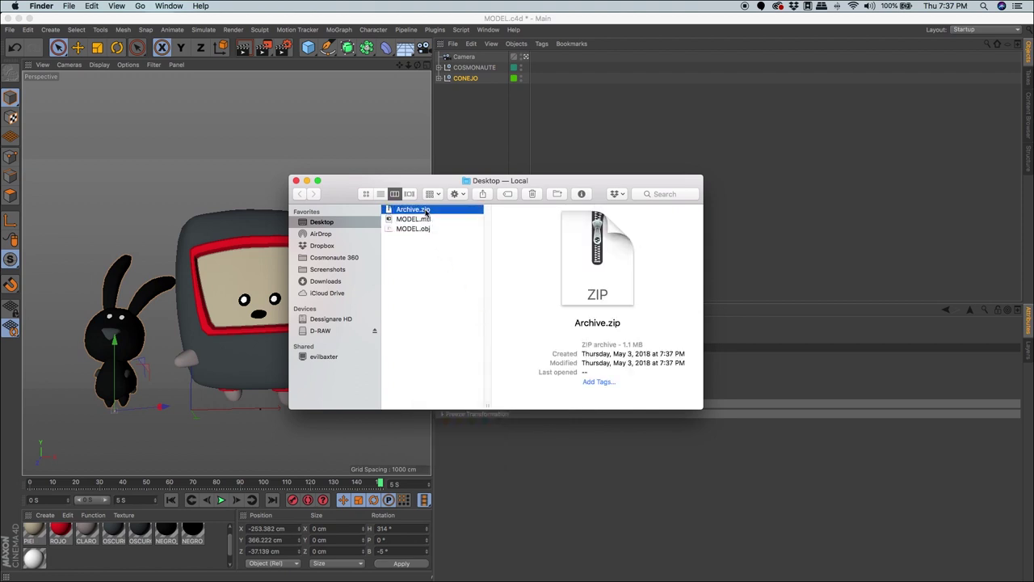
left_click(471, 360)
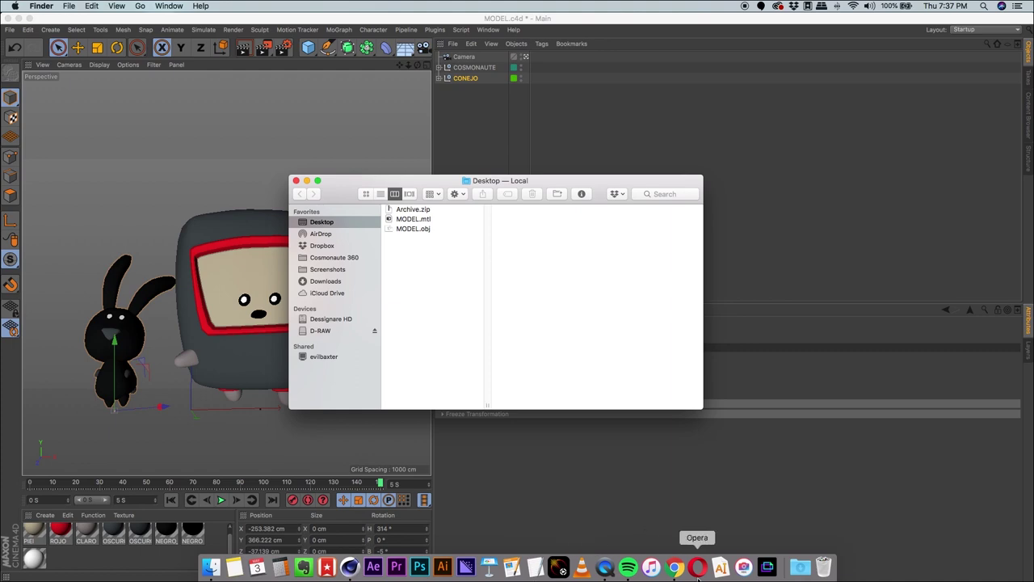
left_click(675, 572)
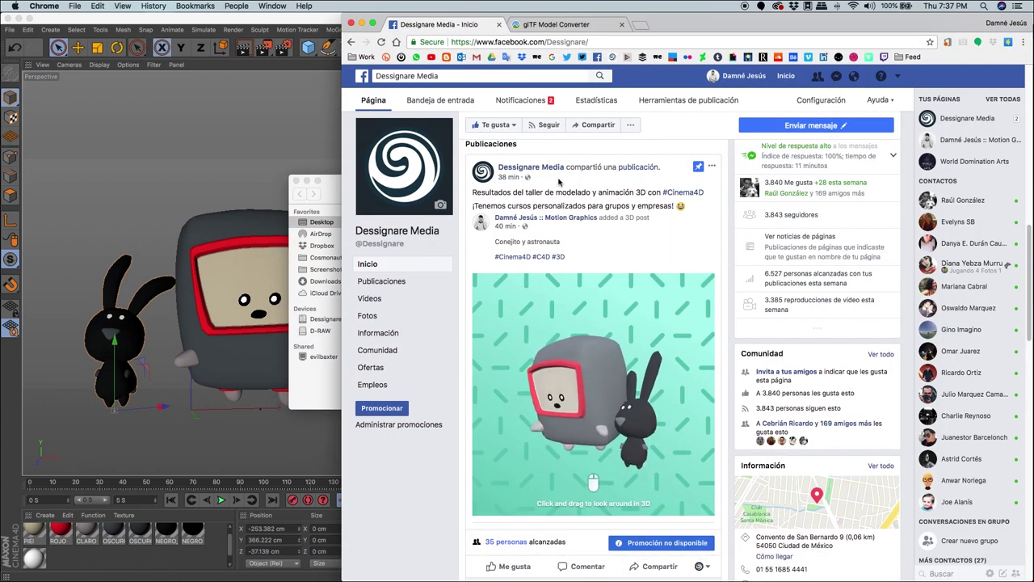
Switch to Cesium's glTF Model Converter page in Chrome.
left_click(556, 26)
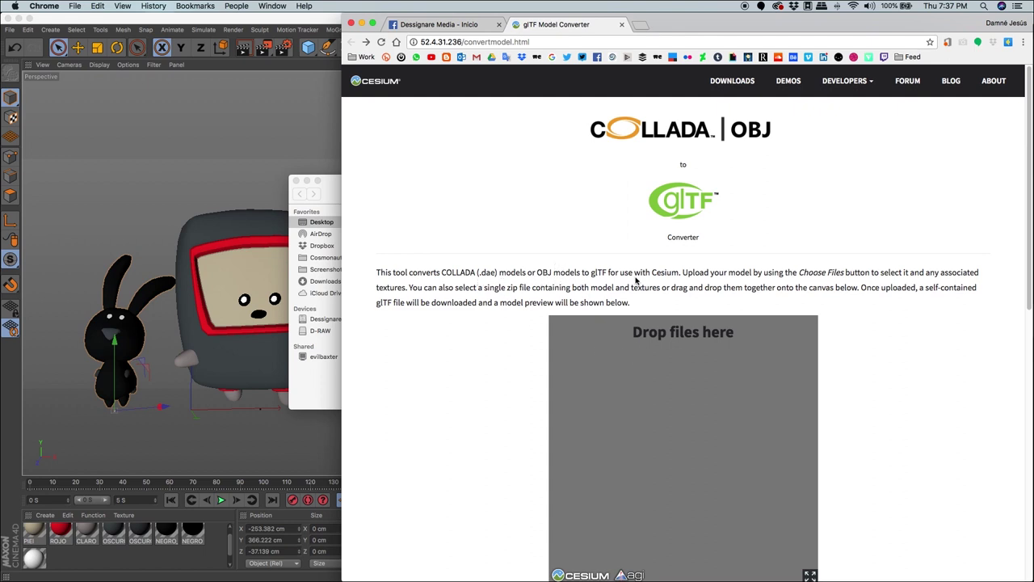
Drop Archive.zip onto the converter to download Archive.glb, then rotate its 3D preview.
scroll(683, 323, "down", 2)
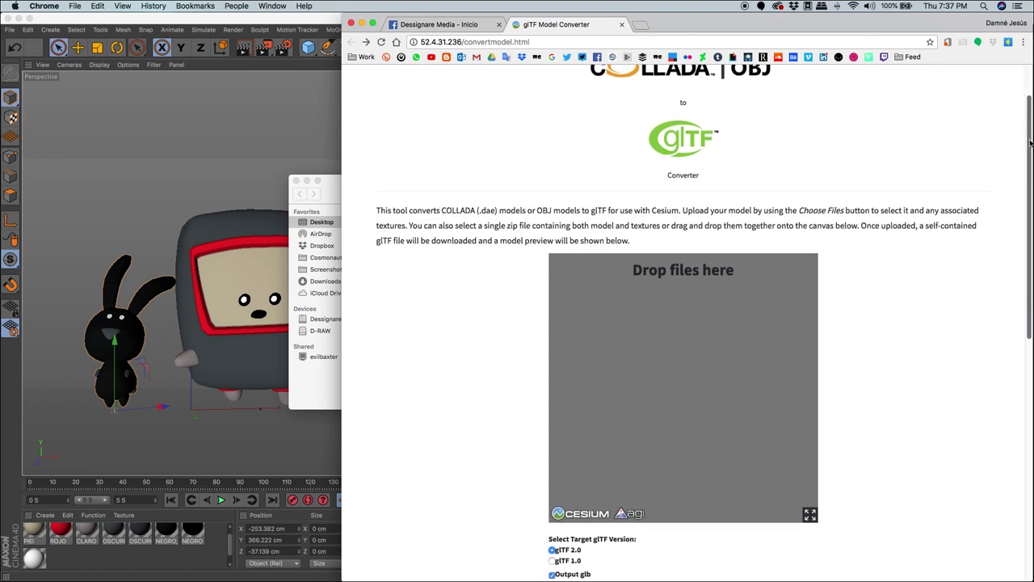
left_click_drag(327, 192, 80, 189)
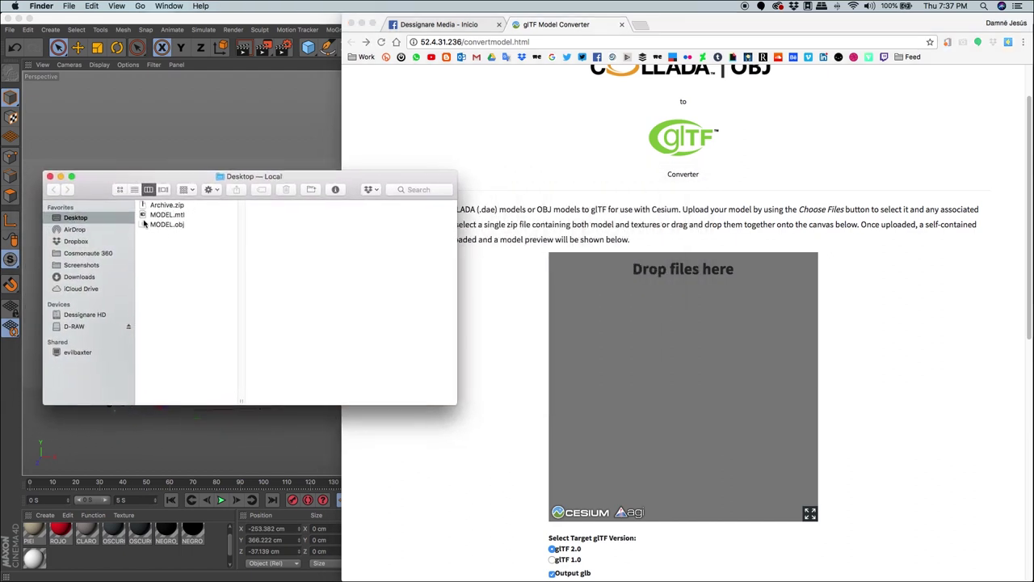
mouse_move(166, 205)
left_mouse_down()
mouse_move(681, 331)
mouse_move(682, 346)
left_mouse_up()
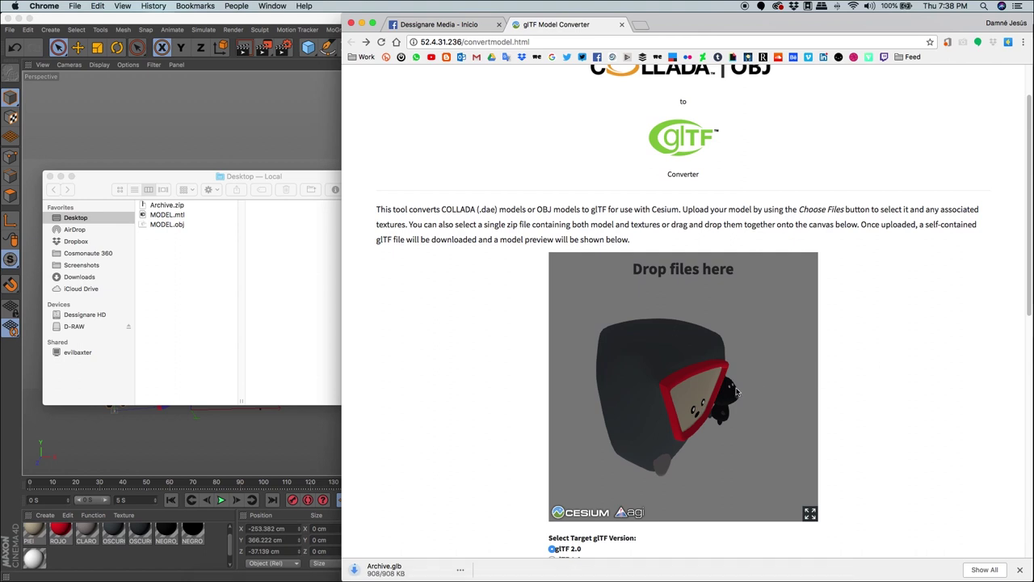
mouse_move(679, 411)
left_mouse_down()
mouse_move(721, 397)
mouse_move(630, 436)
left_mouse_up()
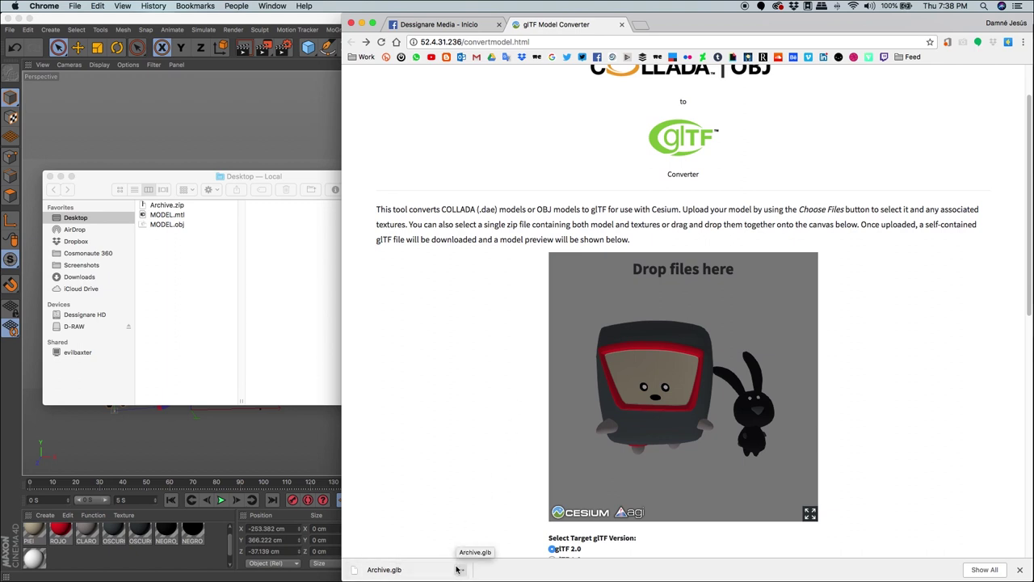
left_click(467, 28)
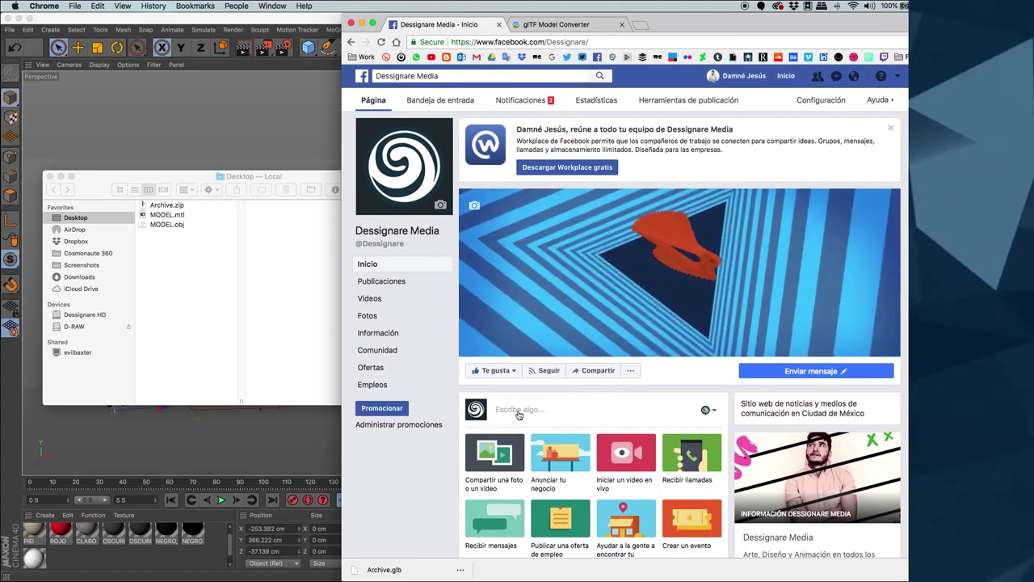
Start a new page post and add Archive.glb from Downloads to it.
left_click(517, 411)
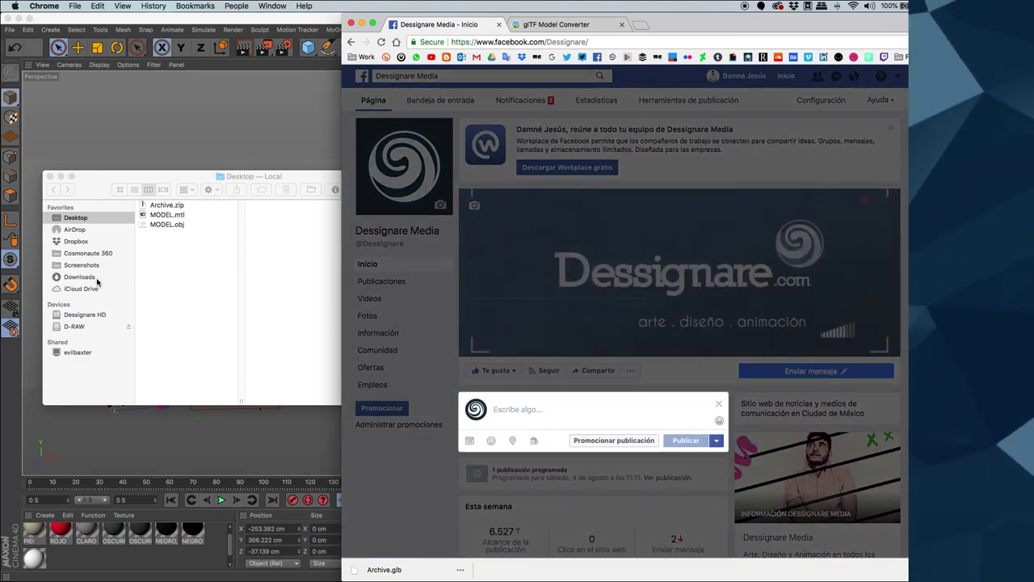
left_click(98, 279)
mouse_move(173, 204)
left_mouse_down()
mouse_move(324, 258)
mouse_move(561, 422)
left_mouse_up()
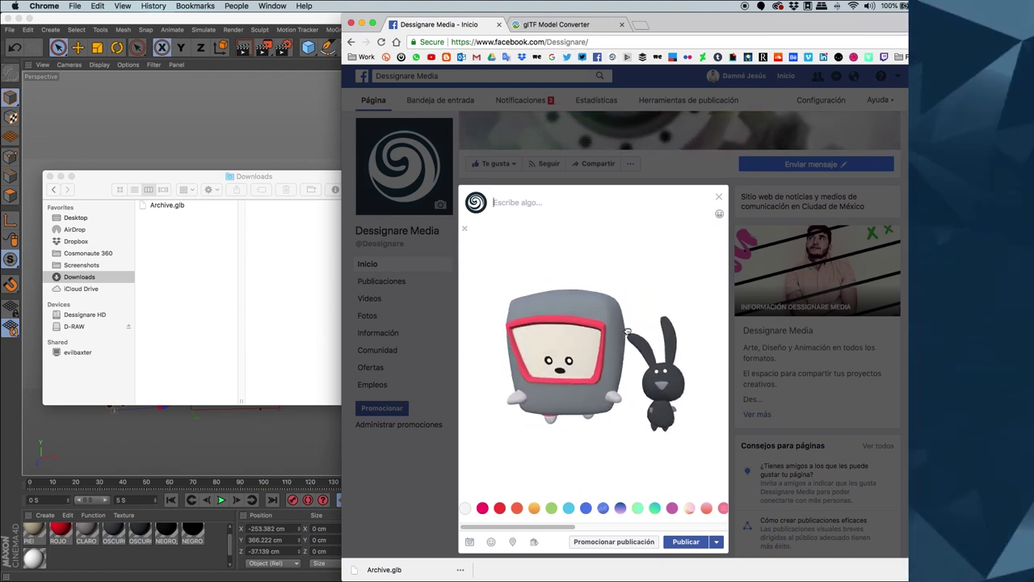
Try several background swatches and settle on light green for the 3D post.
left_click(517, 508)
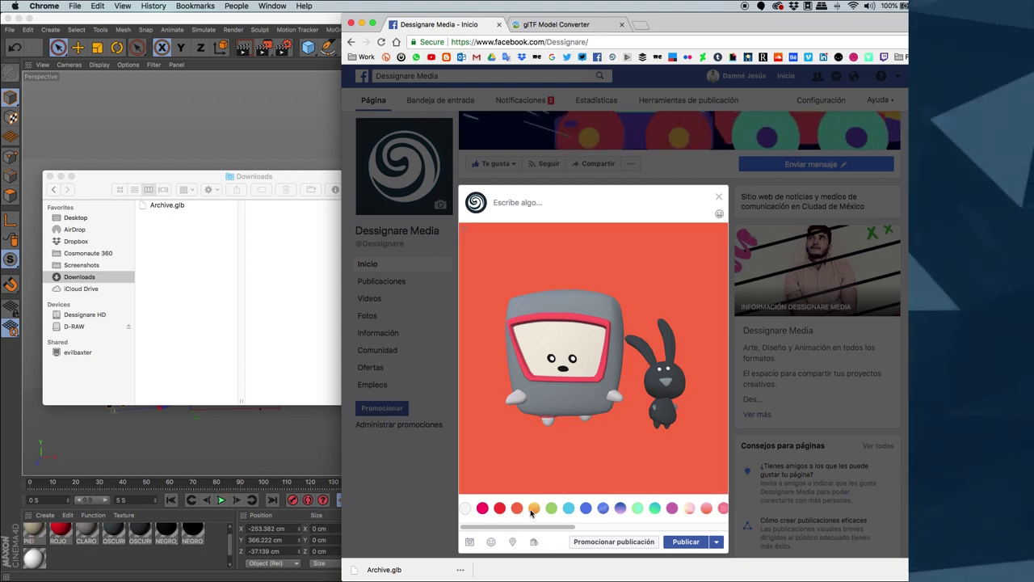
left_click(533, 507)
left_click(569, 507)
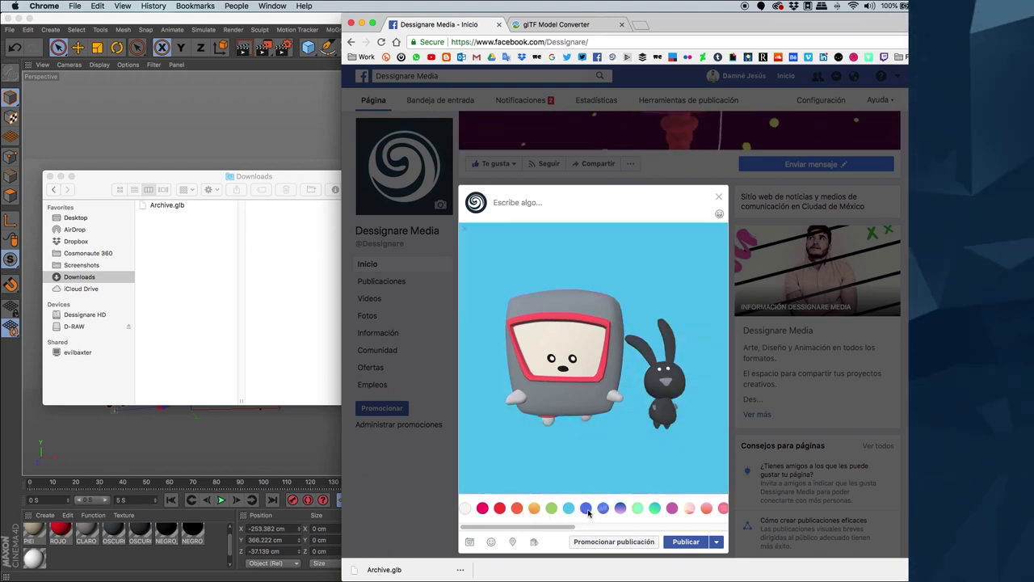
left_click(586, 507)
scroll(575, 509, "right", 3)
left_click(563, 507)
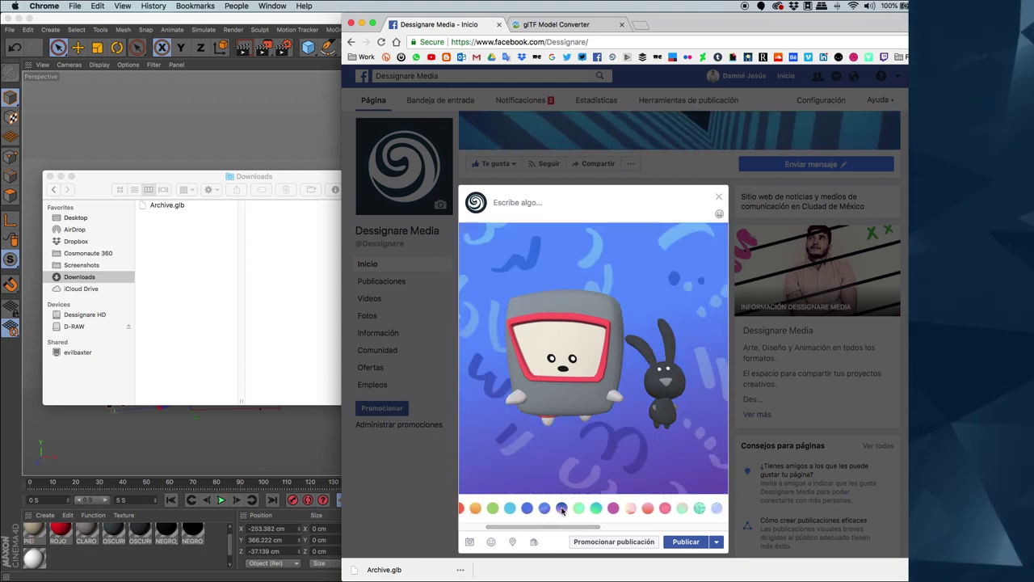
left_click(579, 507)
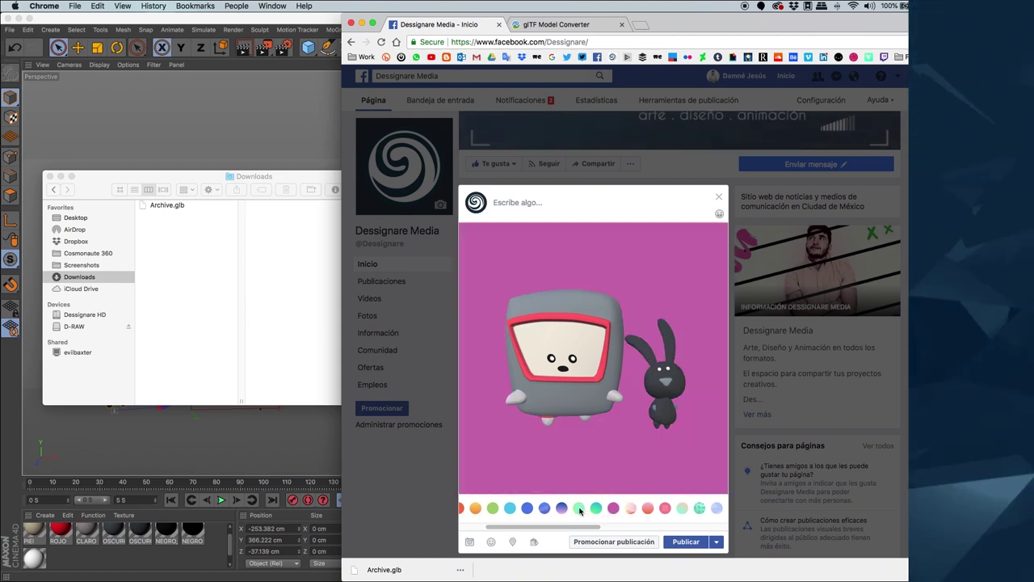
left_click(579, 507)
scroll(594, 517, "right", 5)
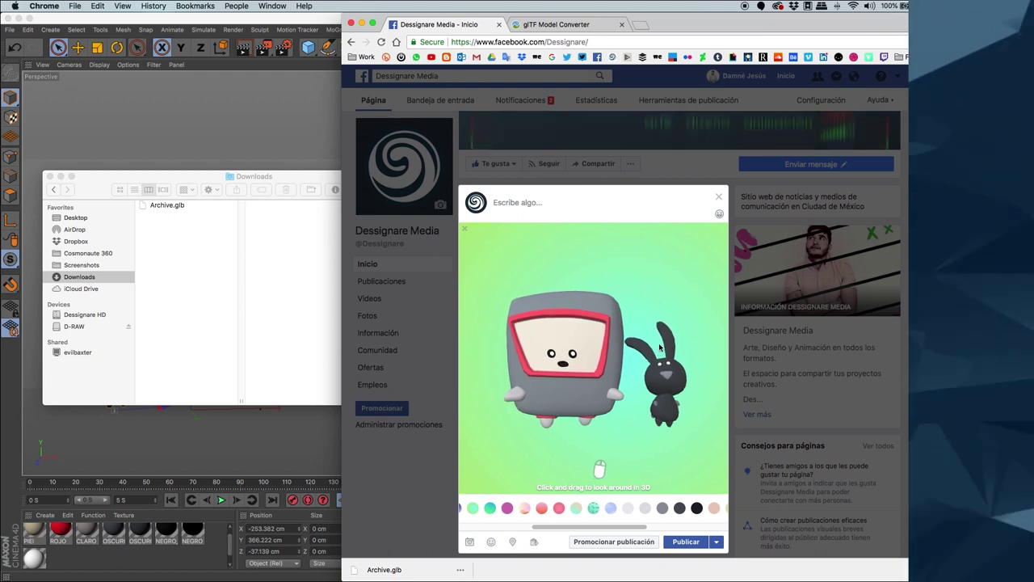
Rotate the characters in the post preview to angled and back views.
mouse_move(659, 348)
left_mouse_down()
mouse_move(609, 377)
mouse_move(601, 385)
mouse_move(613, 394)
left_mouse_up()
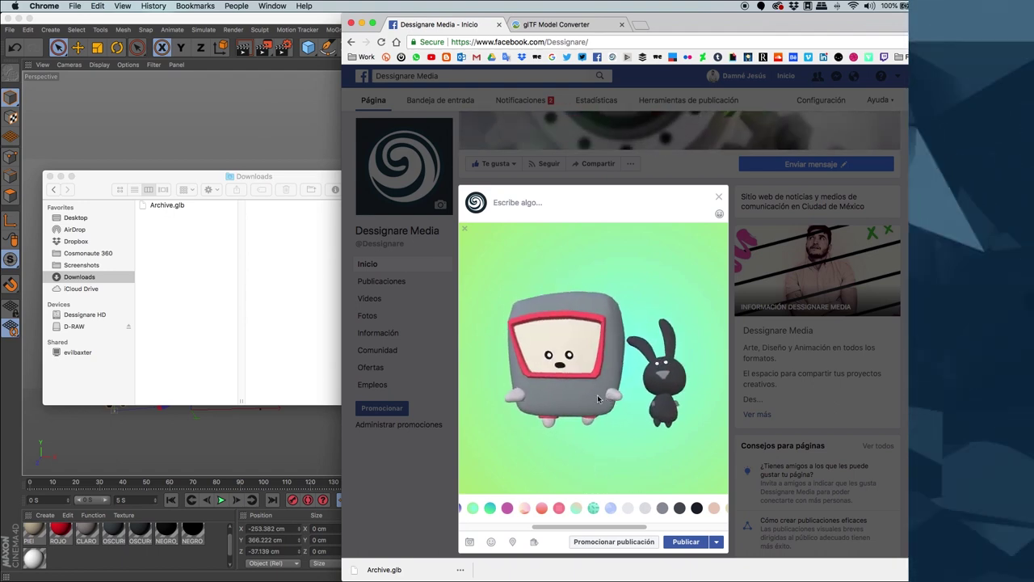
left_click_drag(603, 402, 589, 375)
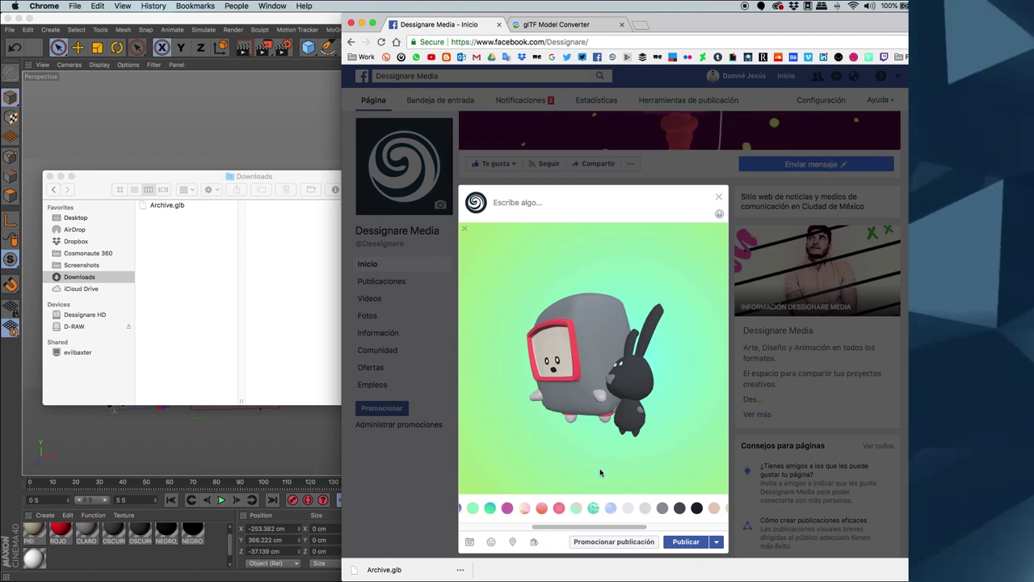
left_click_drag(588, 403, 627, 405)
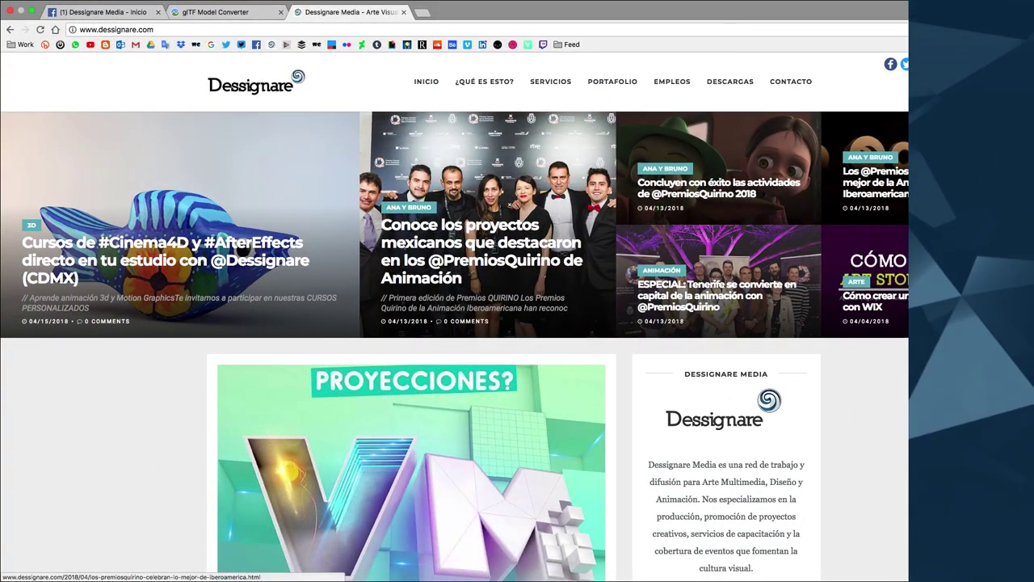
scroll(801, 373, "down", 1)
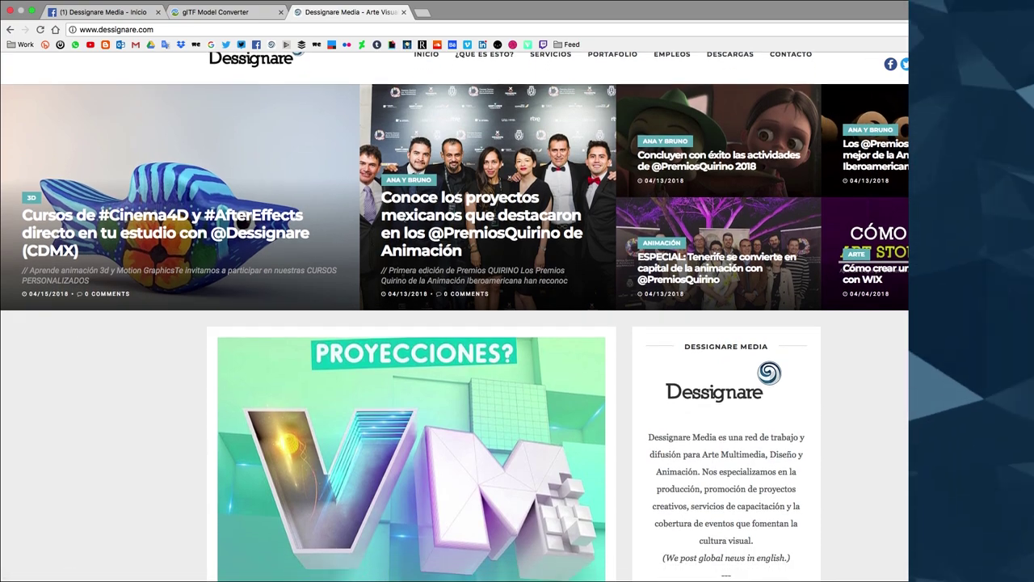
scroll(801, 374, "down", 1)
scroll(802, 373, "down", 3)
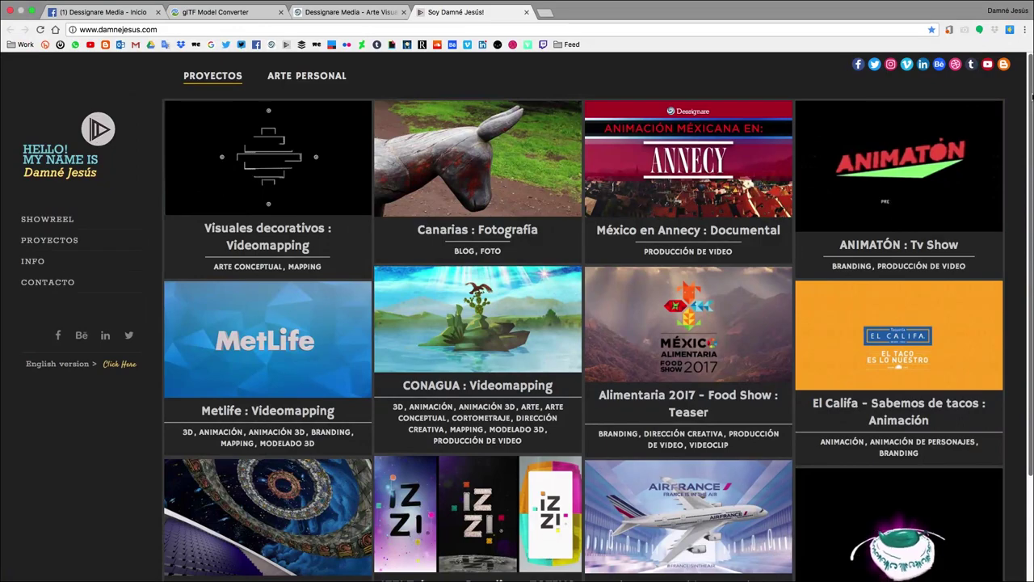
Scroll through the portfolio's Proyectos grid to Observadores del Universo, Arte 3D y VFX, Cosmonaute and Hookah Rush.
scroll(1030, 113, "down", 1)
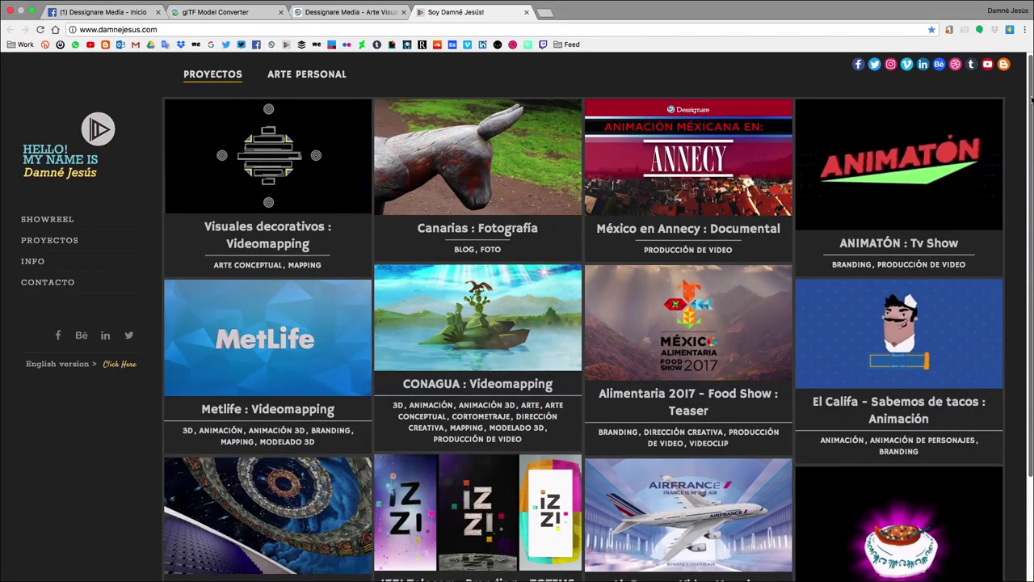
scroll(1031, 129, "down", 1)
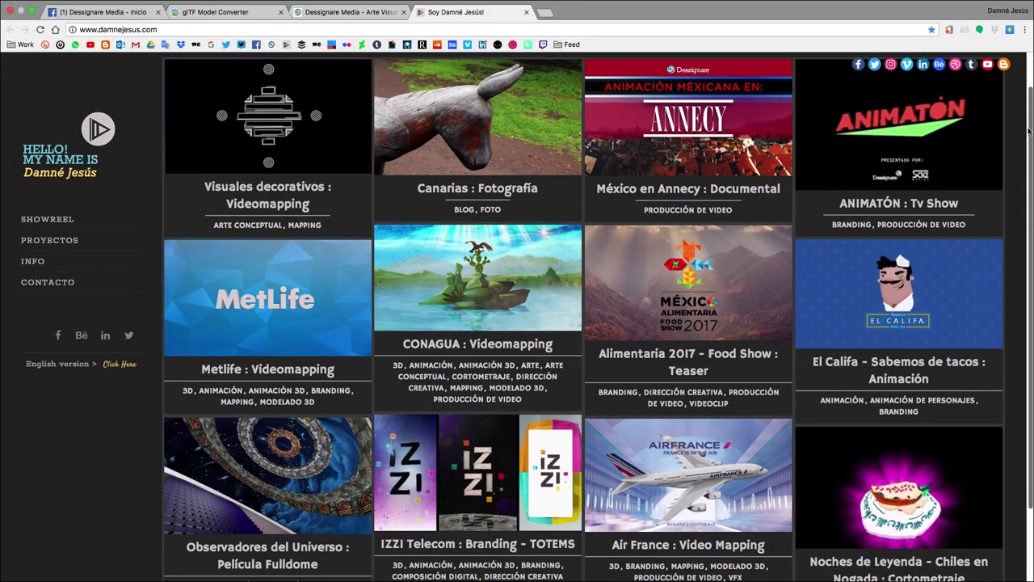
scroll(1027, 178, "down", 3)
scroll(1025, 243, "down", 2)
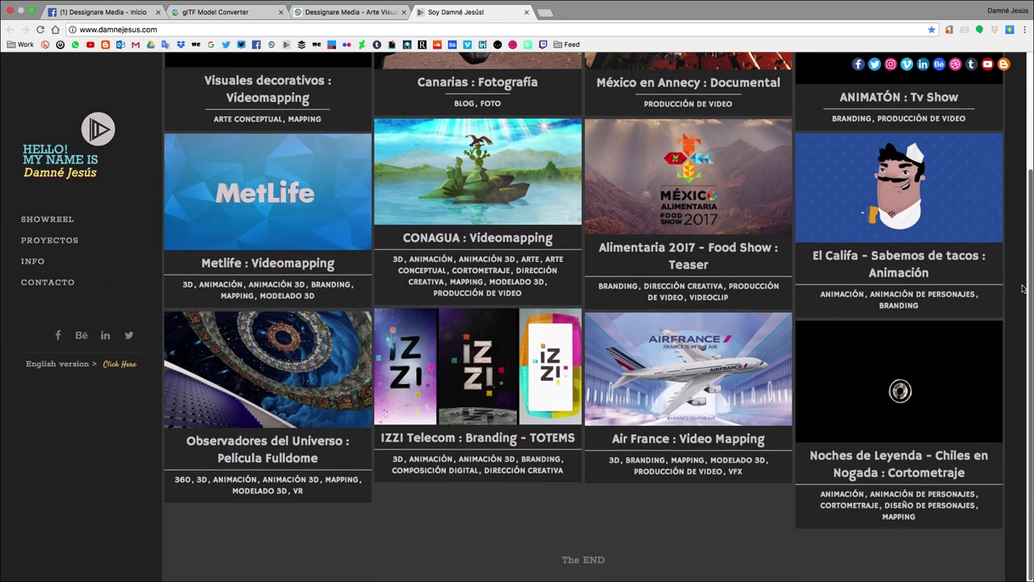
scroll(1024, 259, "down", 1)
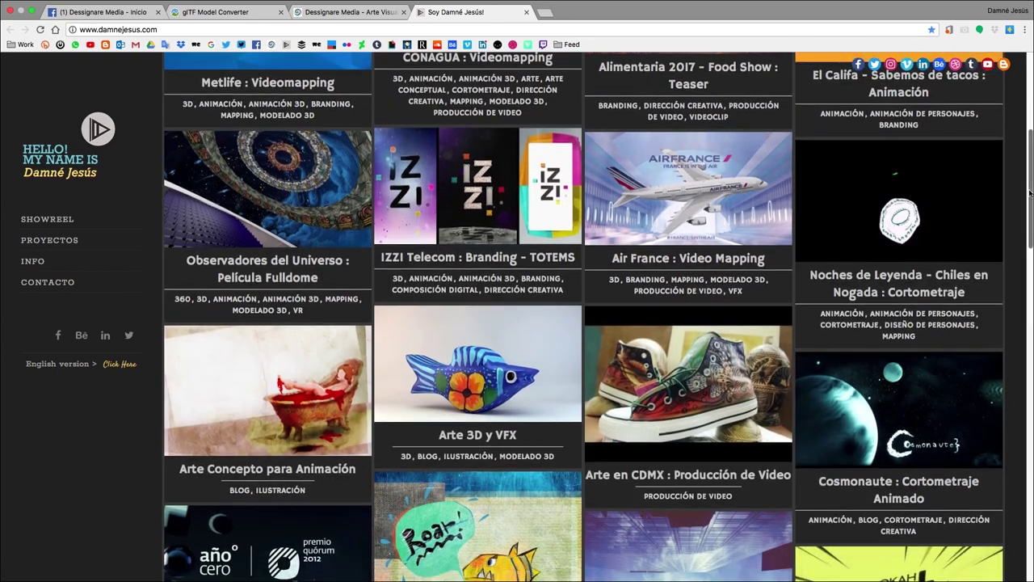
scroll(1029, 172, "down", 3)
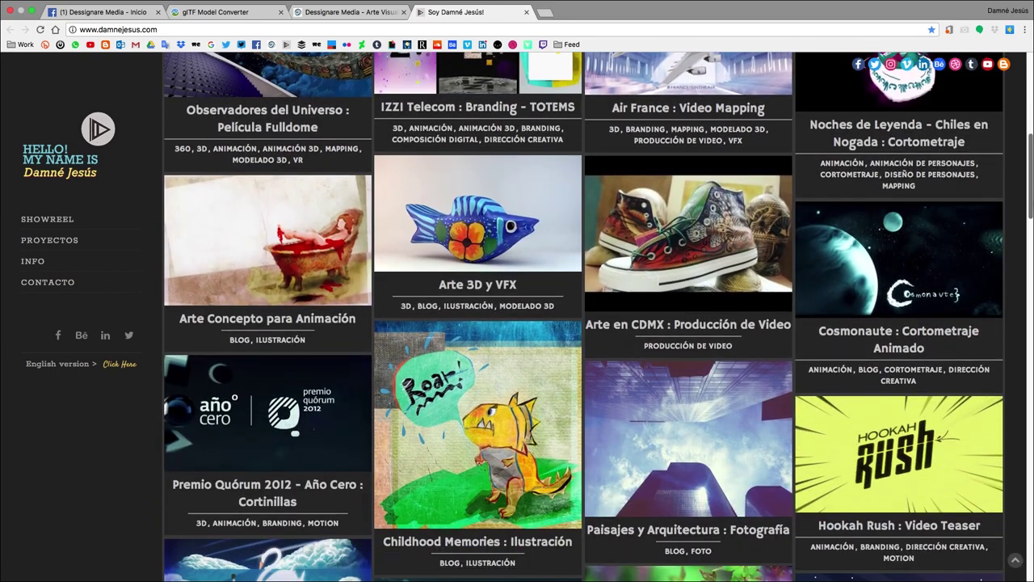